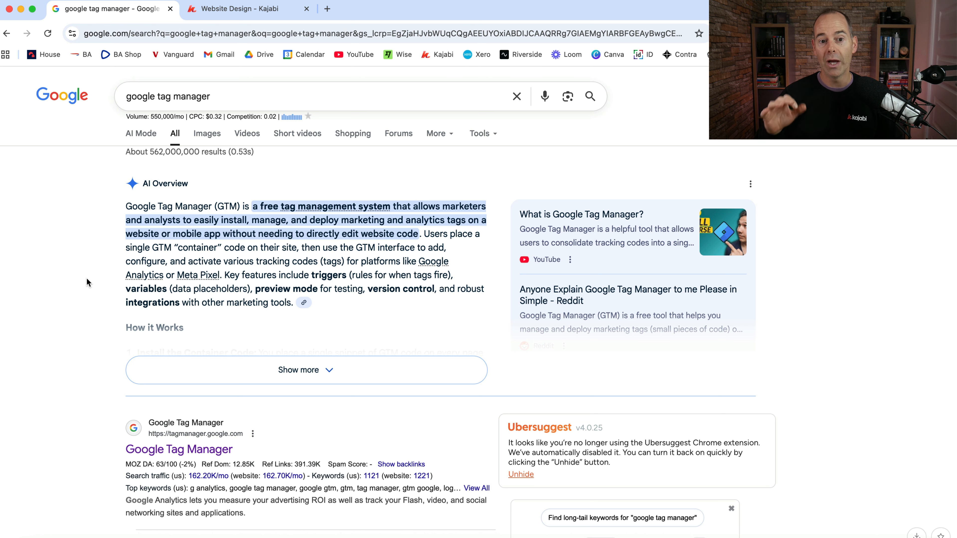
Open Google Tag Manager from the search results and examine the account and container setup fields for adding a new account
left_click(175, 452)
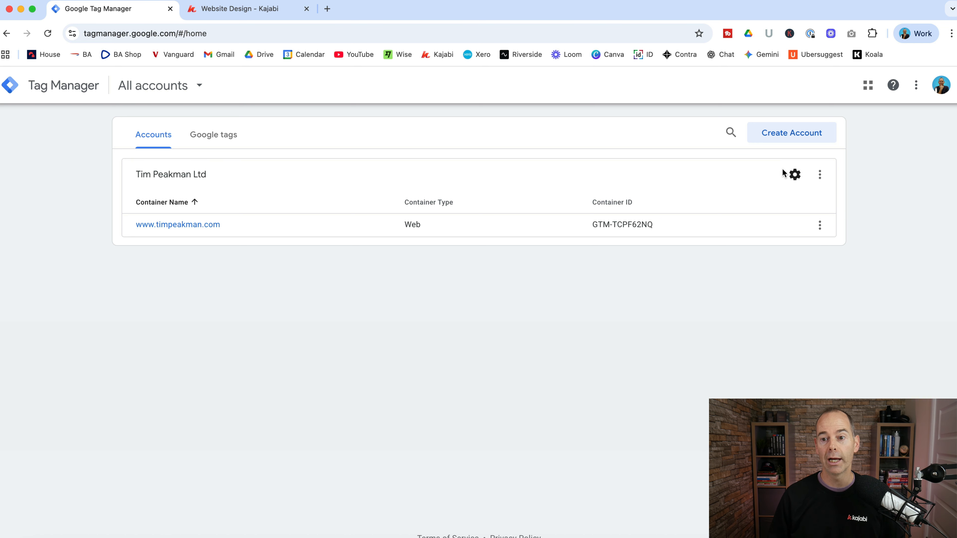
left_click(770, 136)
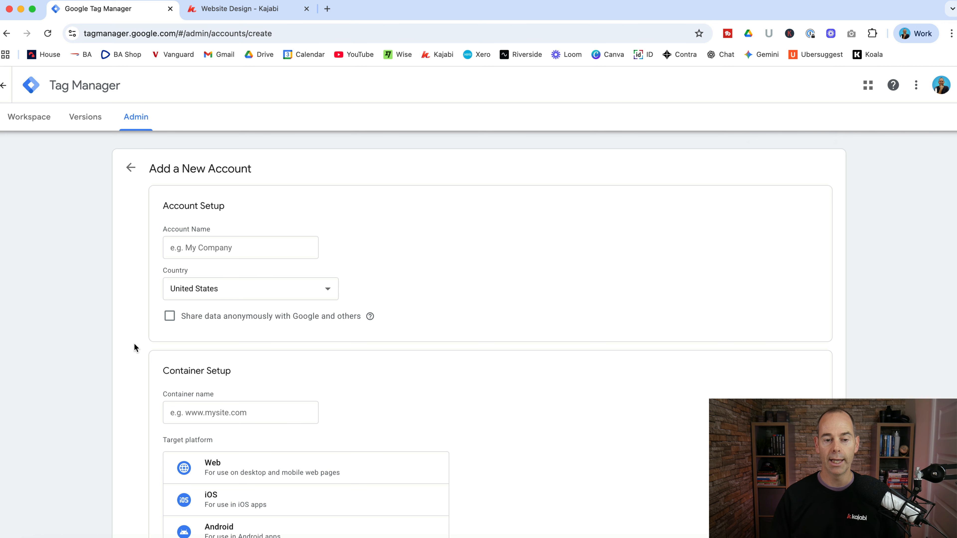
scroll(135, 348, "down", 2)
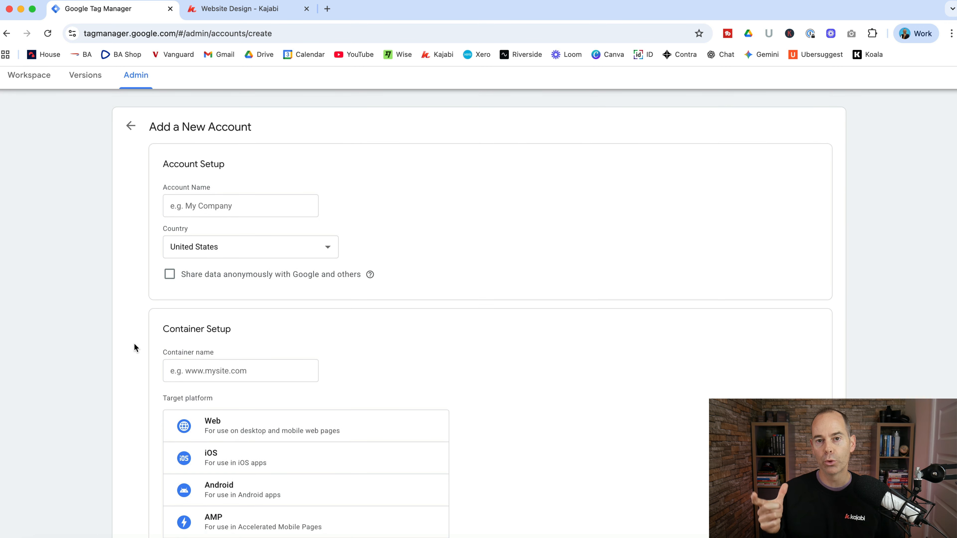
scroll(135, 347, "down", 1)
left_click(222, 203)
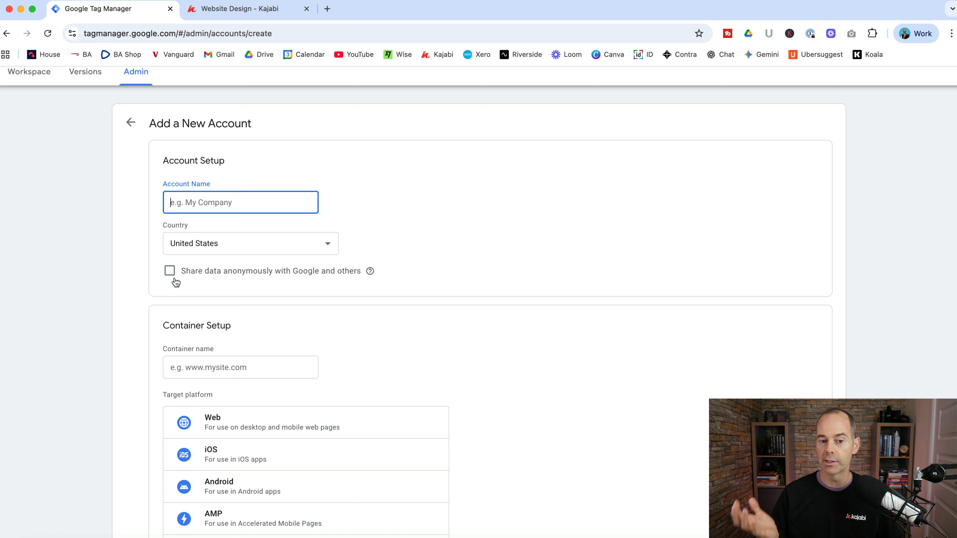
scroll(135, 358, "down", 5)
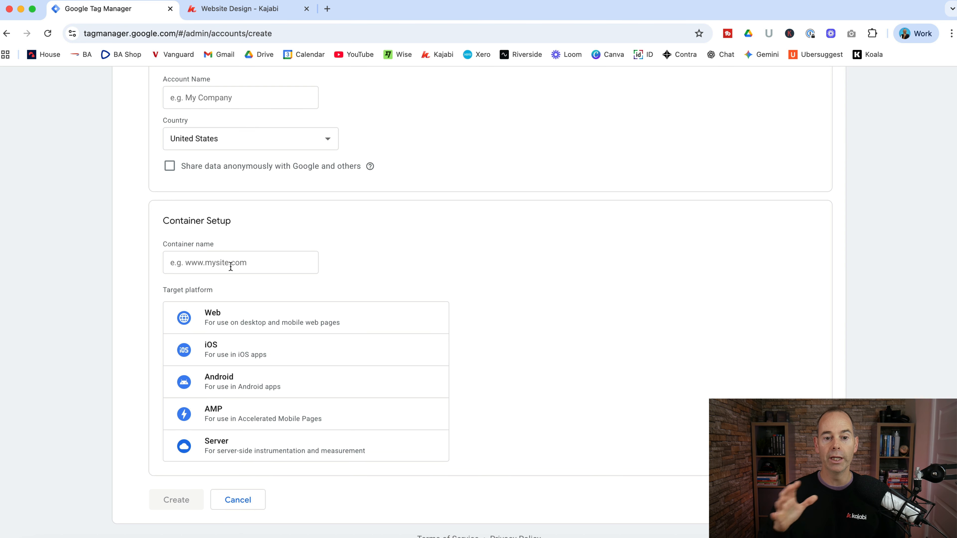
left_click(238, 328)
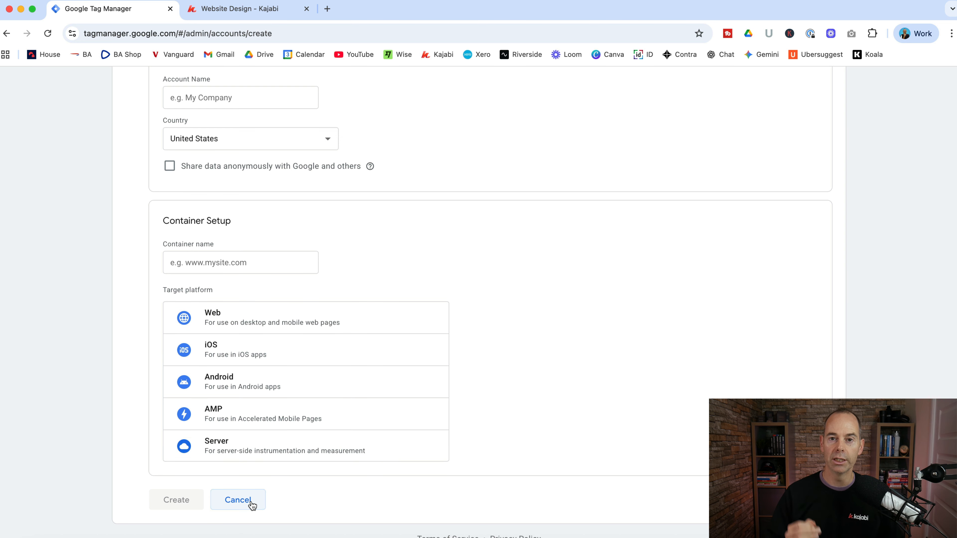
scroll(498, 358, "up", 4)
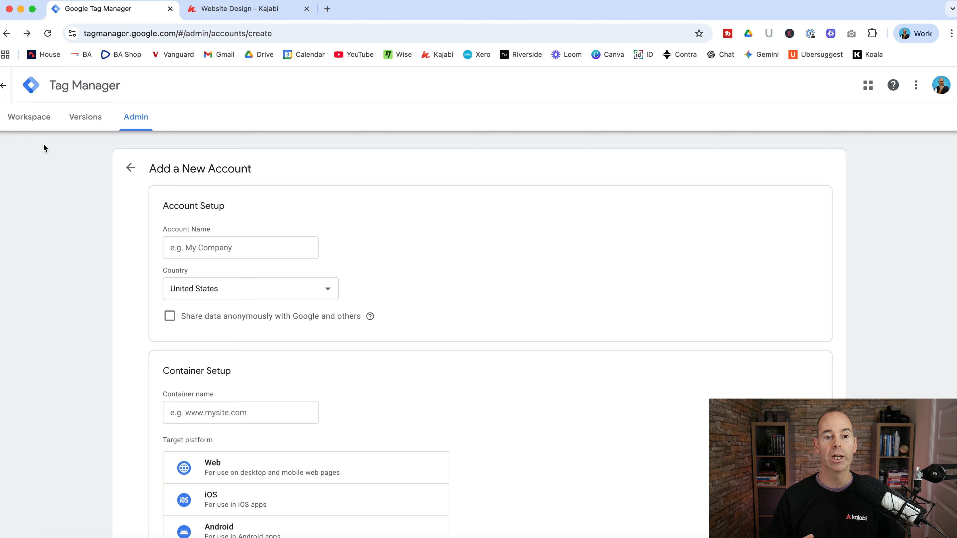
left_click(29, 119)
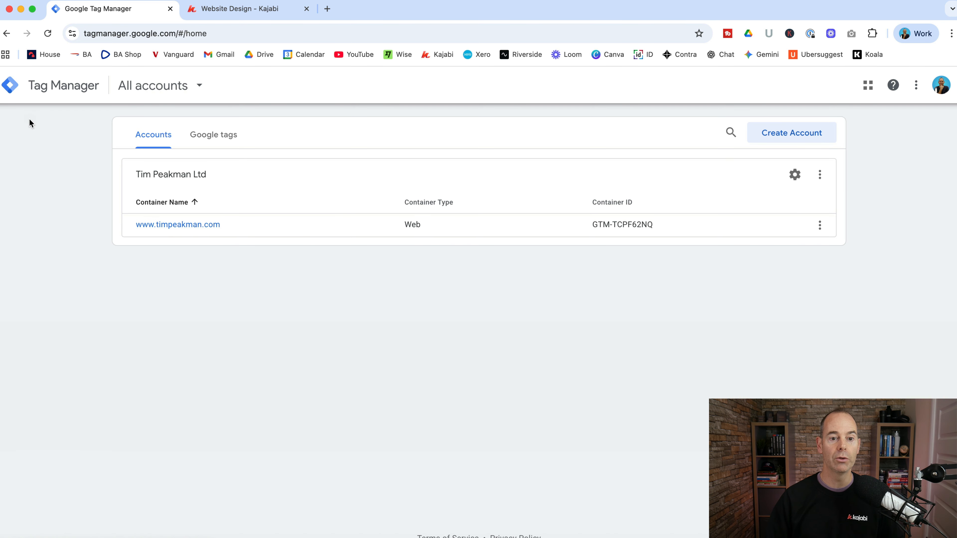
Open the existing web container's Google Tag Manager installation instructions and copy the <head> code snippet
left_click(179, 226)
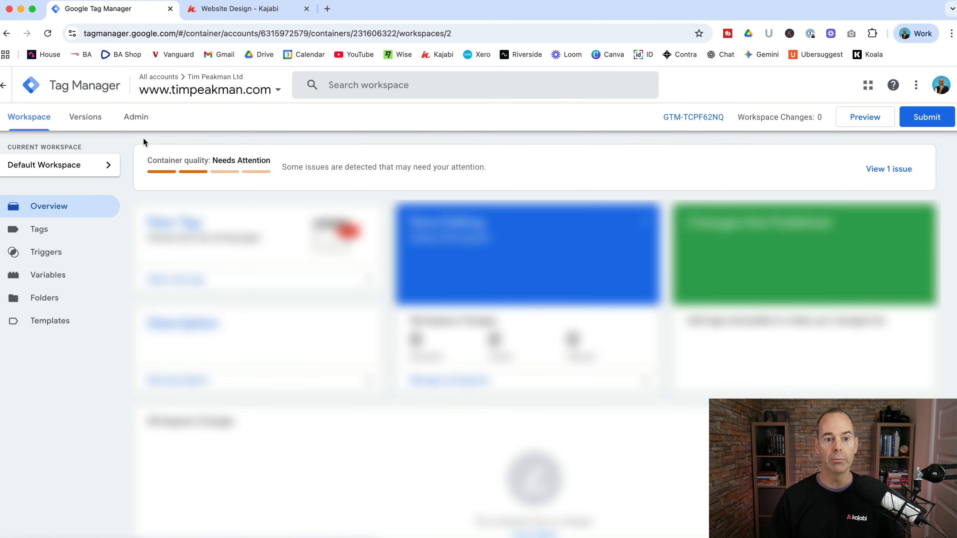
left_click(136, 117)
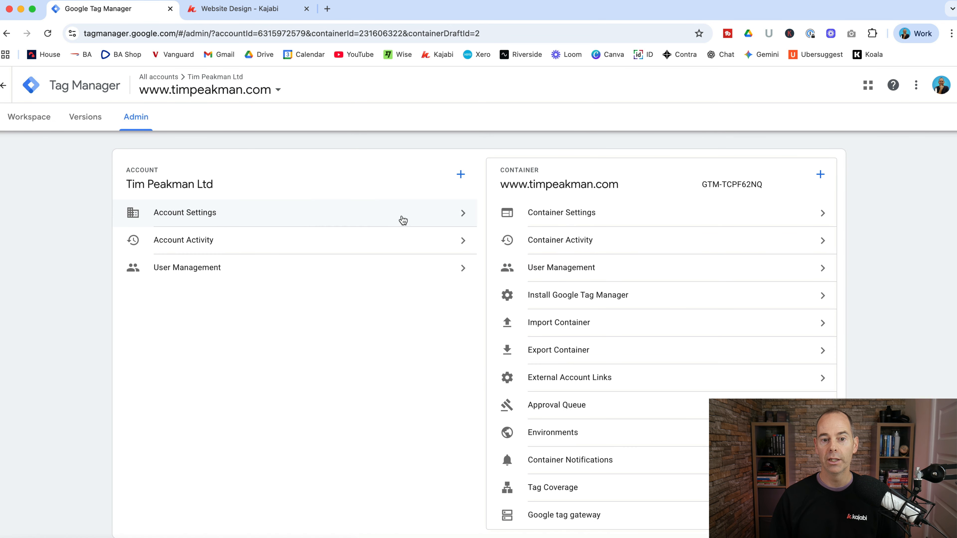
left_click(563, 295)
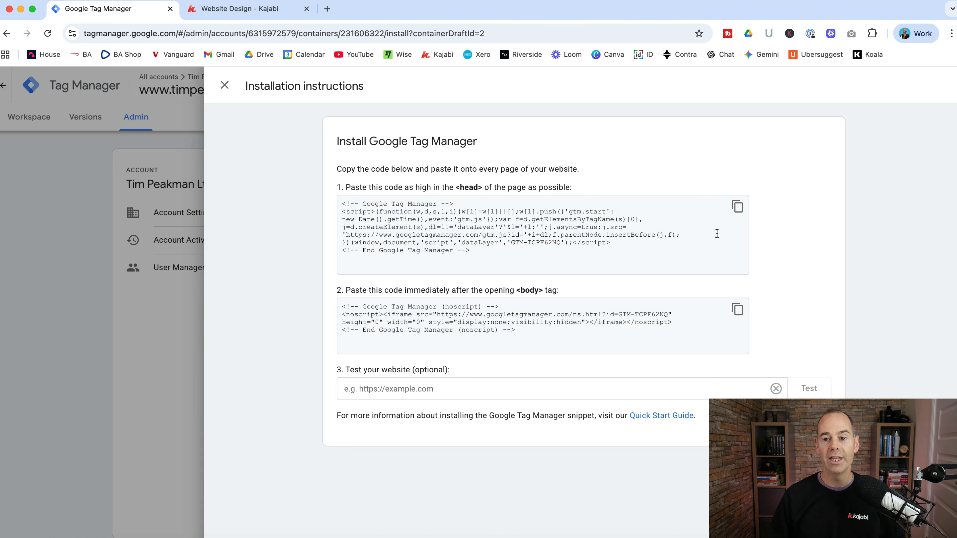
left_click(737, 208)
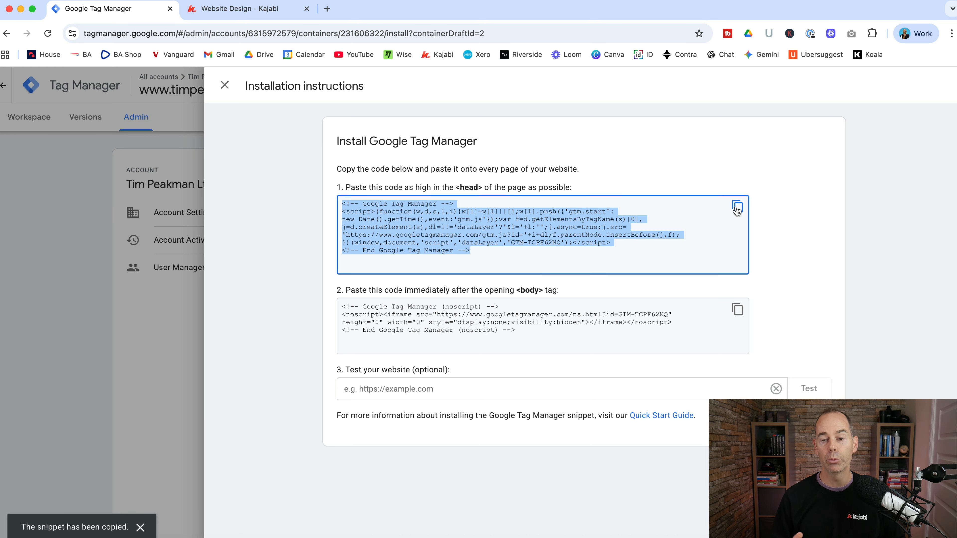
left_click(281, 183)
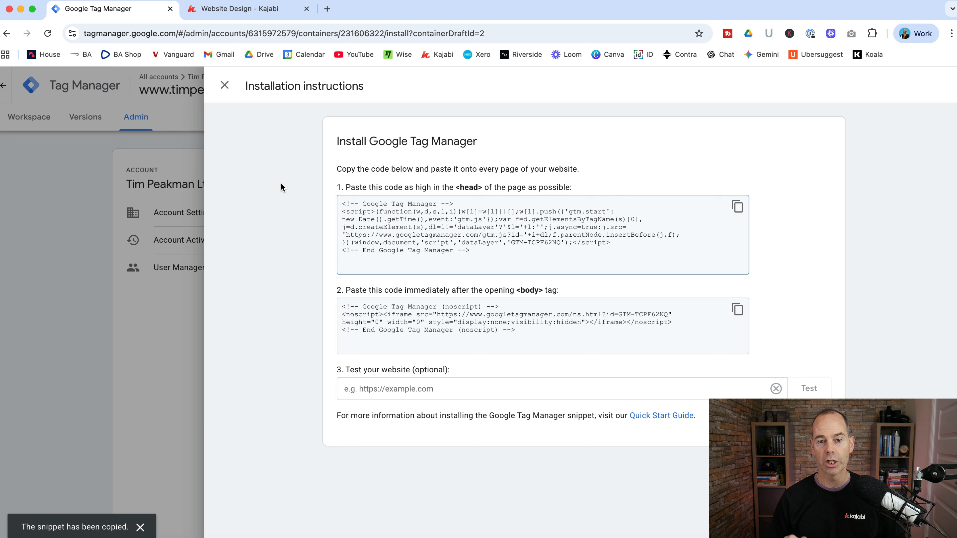
Switch to Kajabi's site details, enlarge the Header Page Scripts box and select the whole Google Tag Manager script
left_click(249, 9)
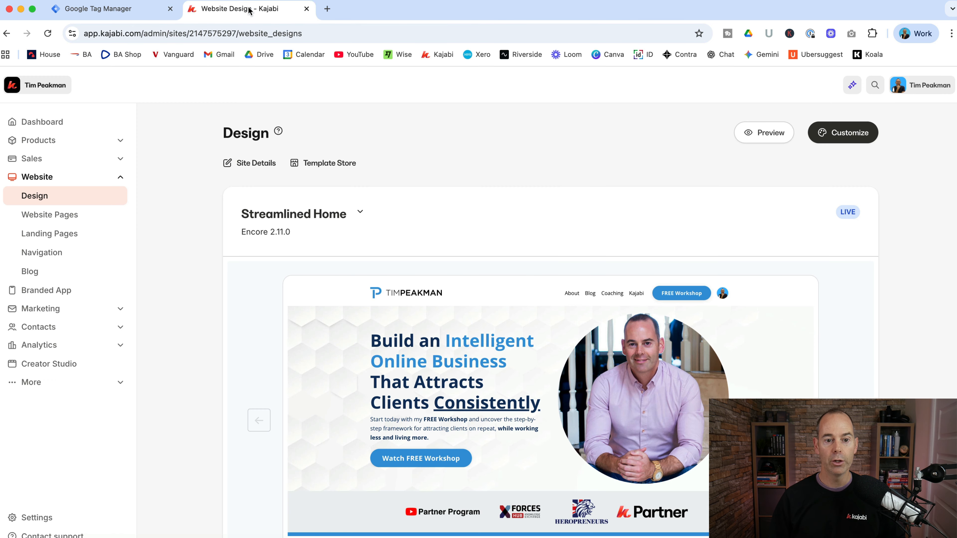
left_click(33, 517)
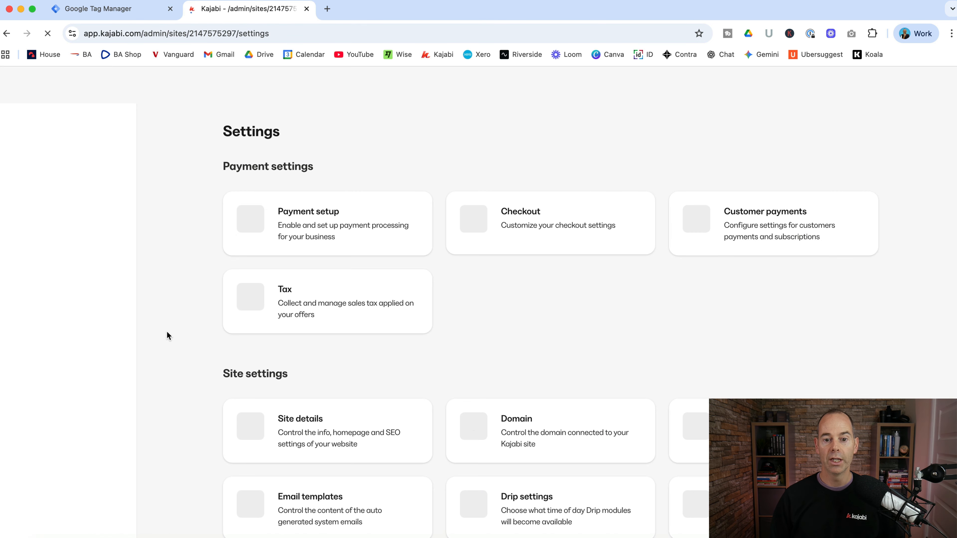
left_click(342, 434)
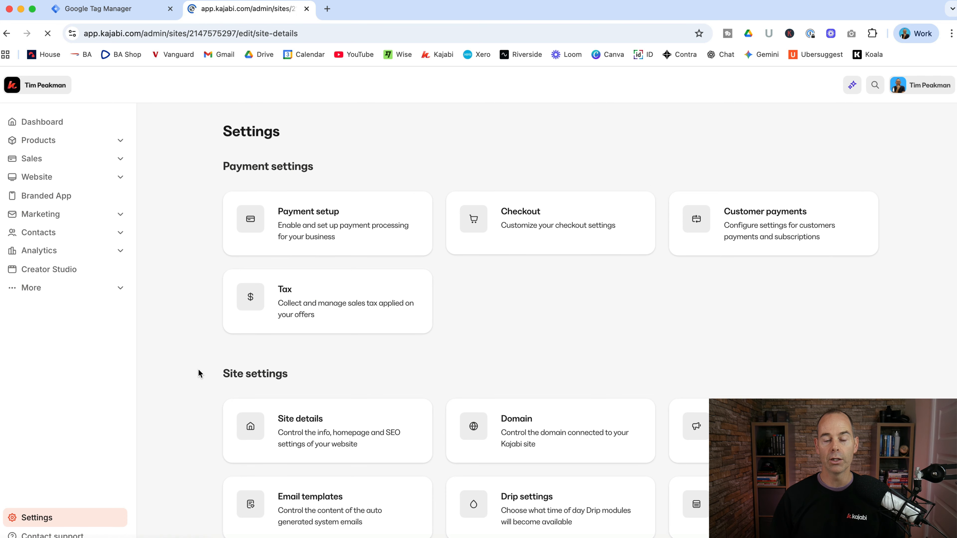
scroll(198, 373, "down", 10)
scroll(199, 373, "down", 7)
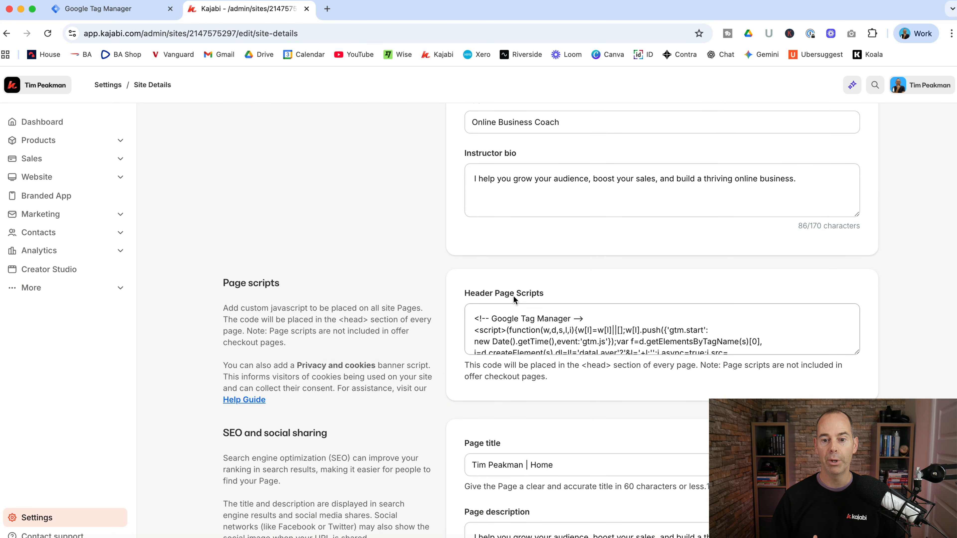
left_click_drag(855, 354, 855, 404)
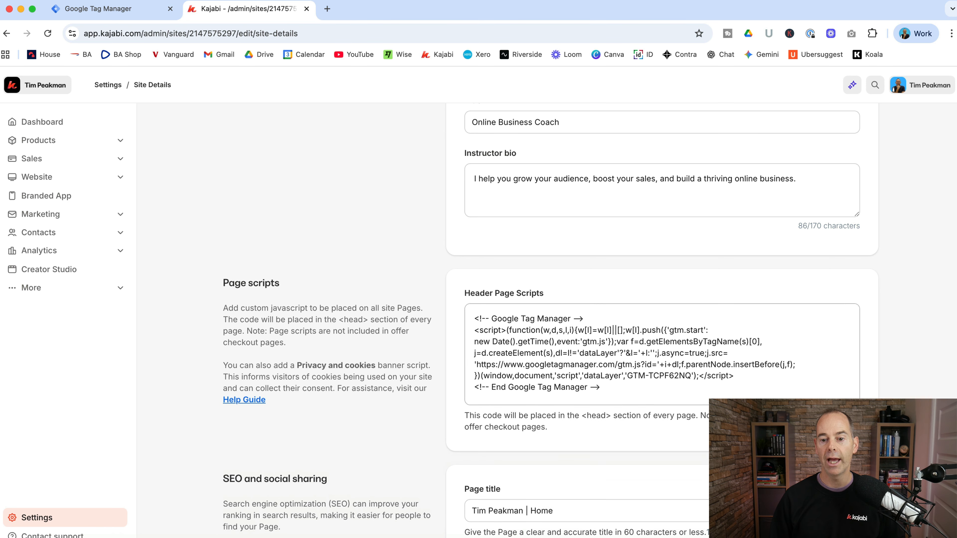
left_click(609, 384)
key("super+a")
left_click(400, 267)
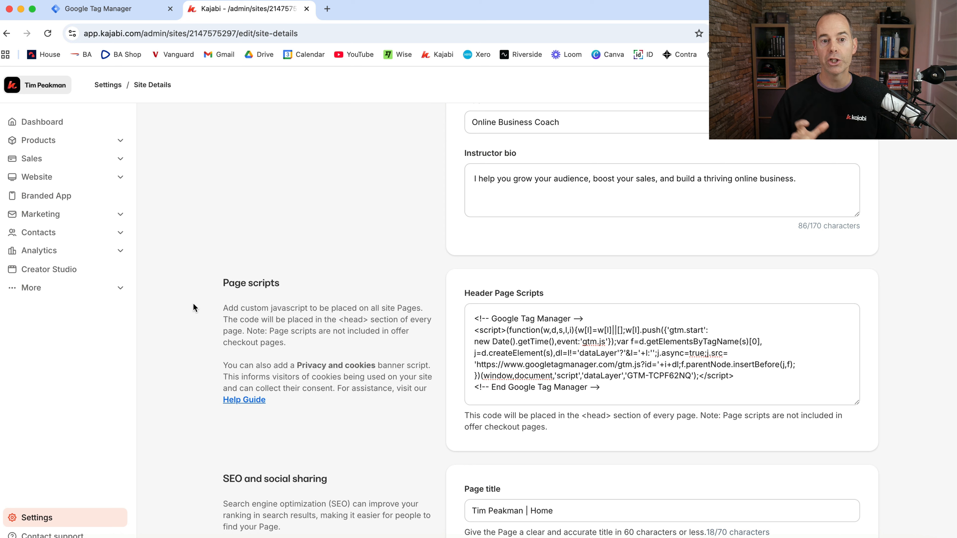
In the checkout settings, open the header tracking code for editing, select the full Google Tag Manager script and save it
left_click(115, 93)
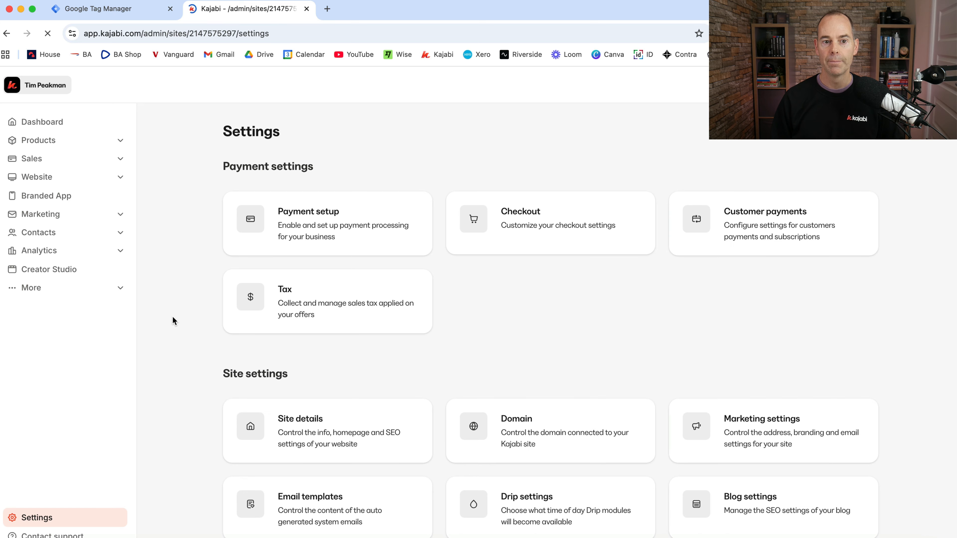
scroll(546, 507, "down", 2)
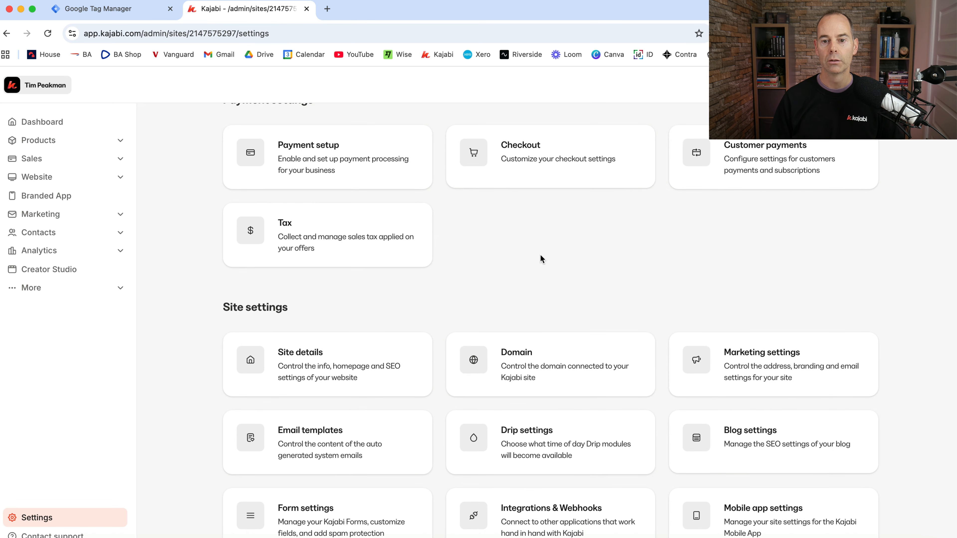
left_click(544, 156)
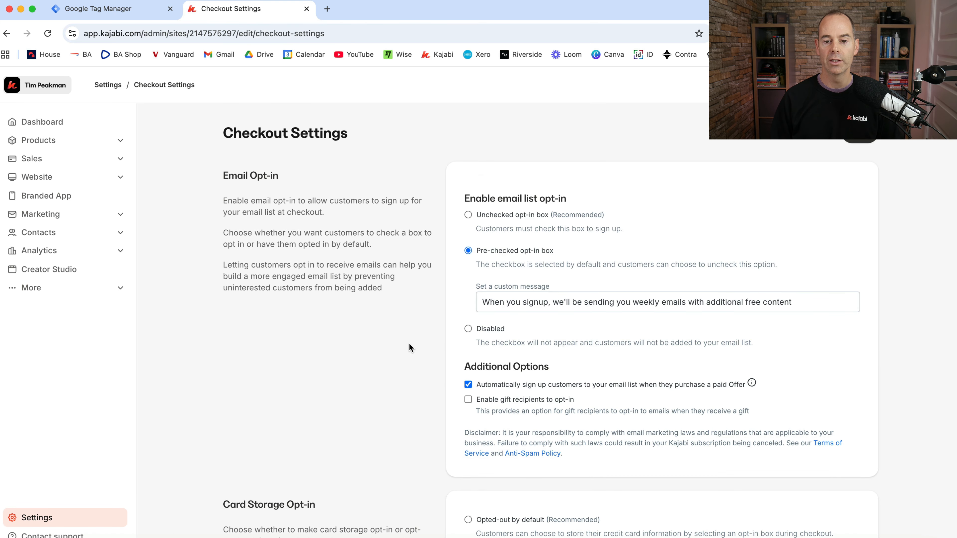
scroll(408, 343, "down", 15)
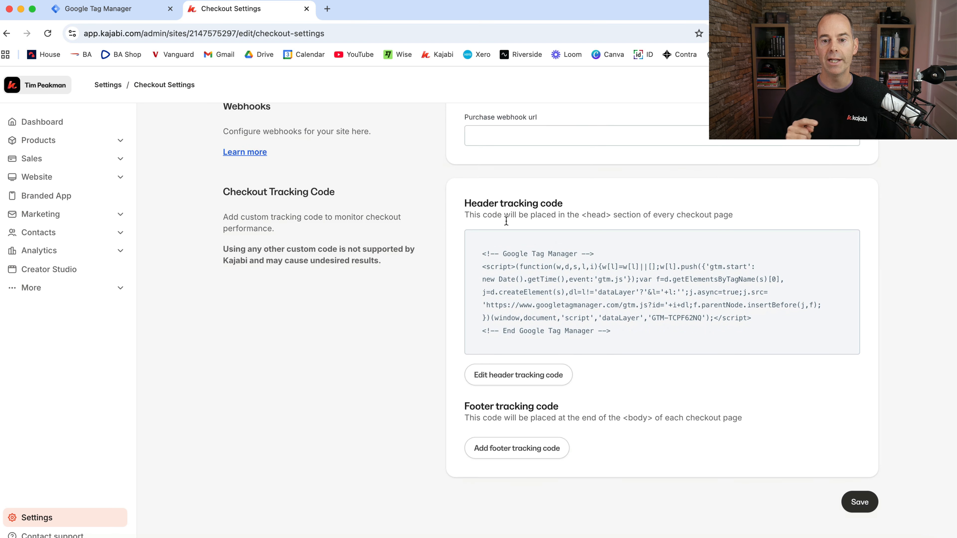
left_click(520, 376)
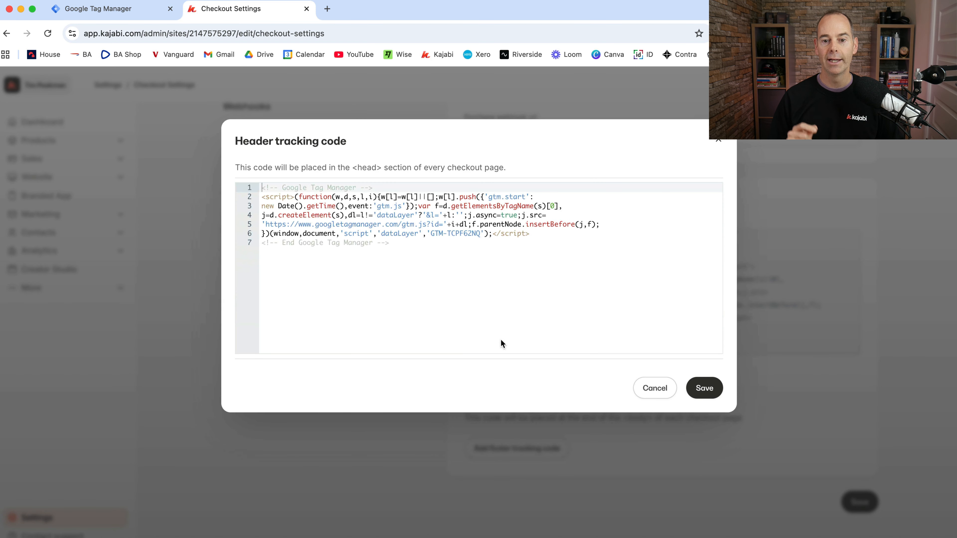
left_click_drag(423, 271, 719, 143)
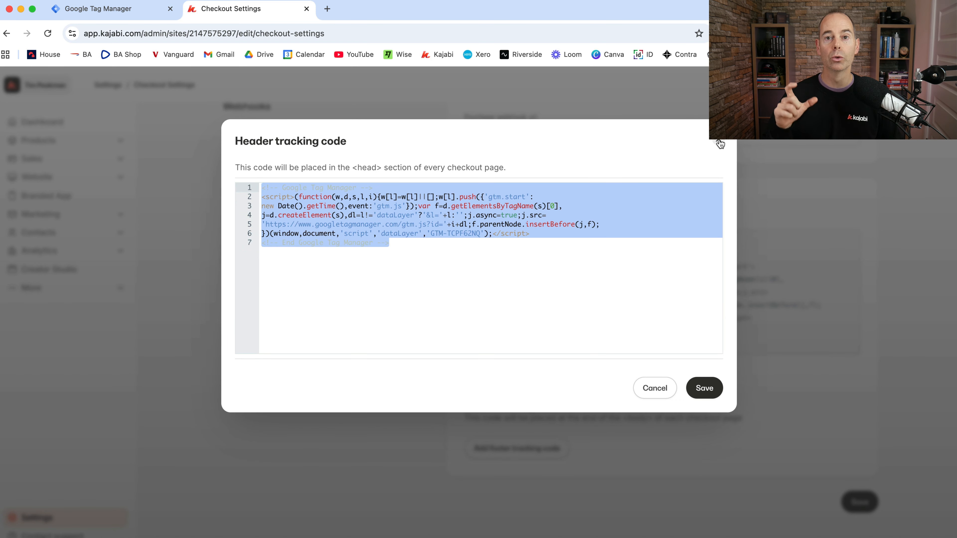
left_click(705, 390)
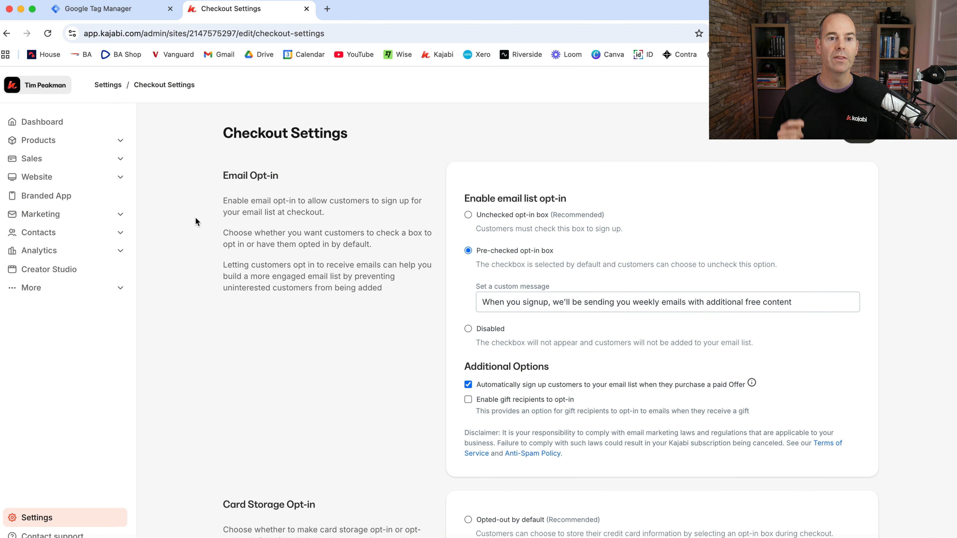
Open the website's homepage in a new tab and copy its full address for the Tag Manager installation test
left_click(137, 8)
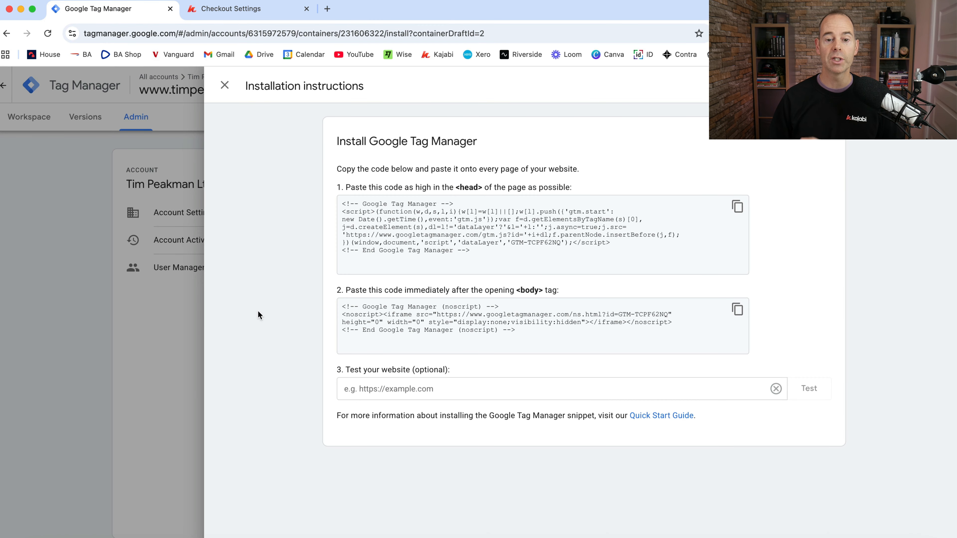
left_click(371, 390)
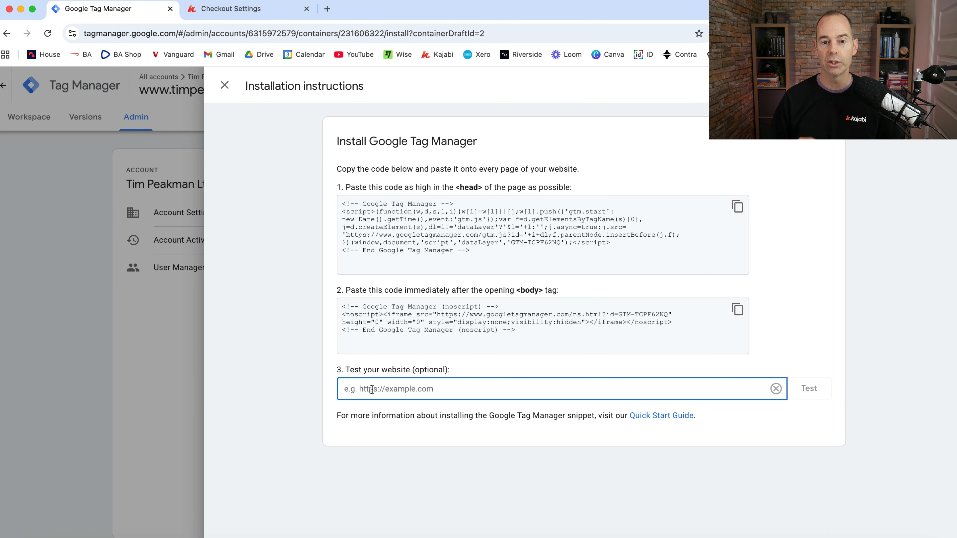
left_click(326, 8)
type("t")
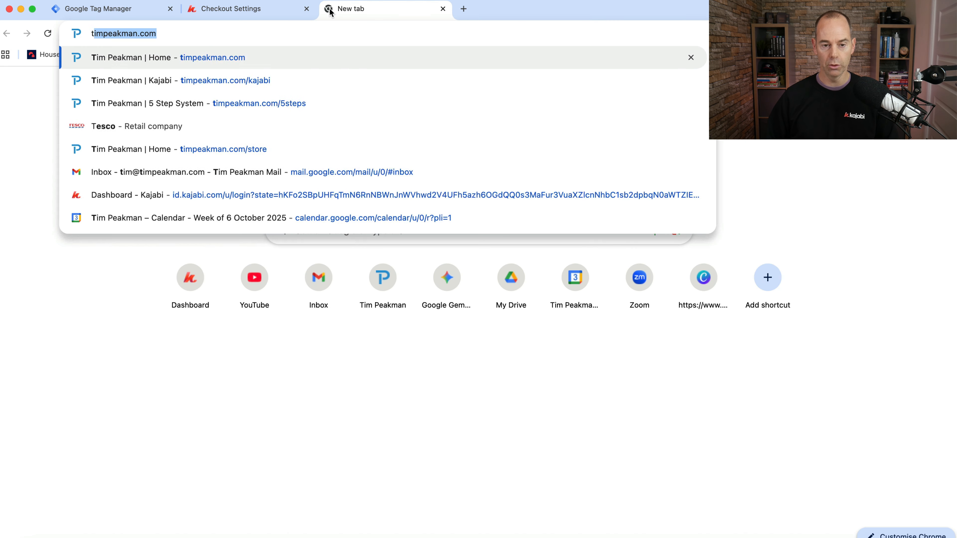
type("im")
key("Return")
left_click(264, 34)
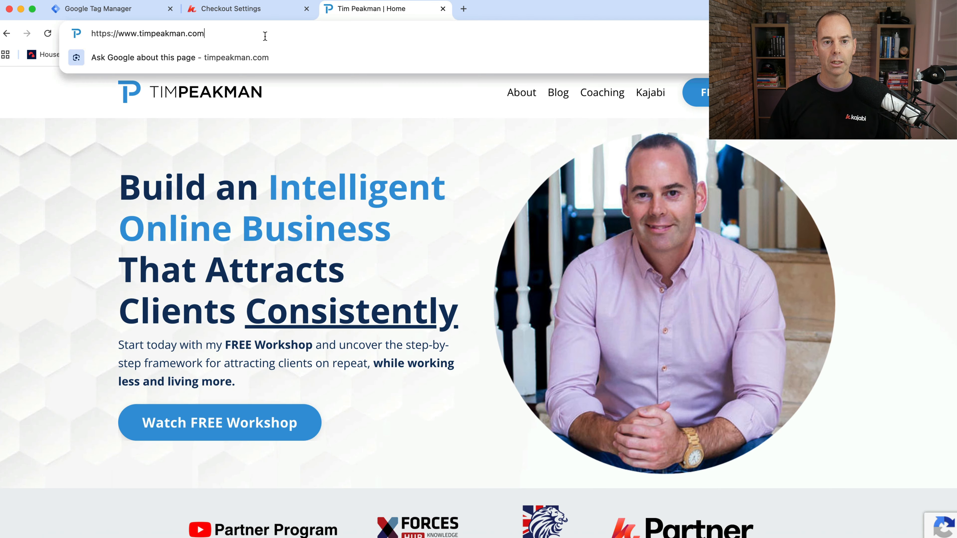
key("super+a")
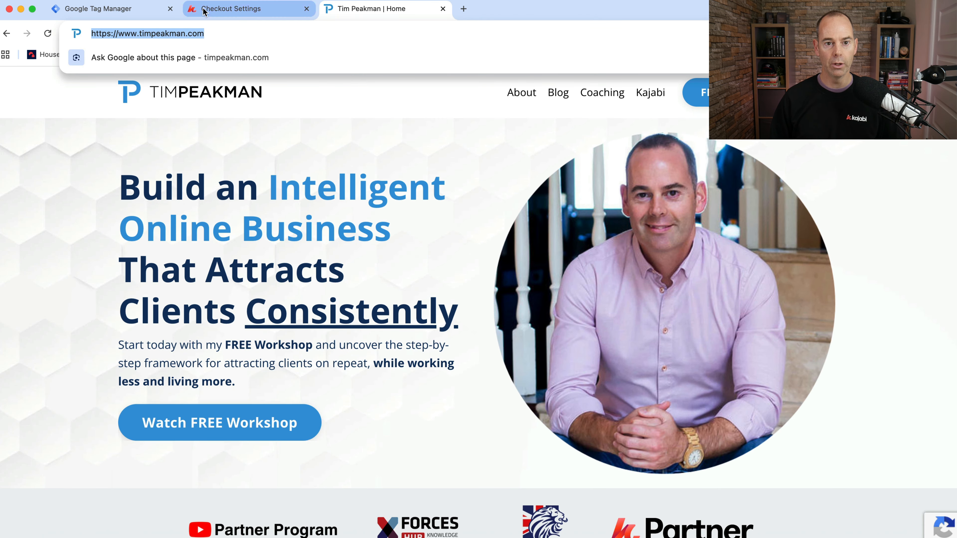
Back in Google Tag Manager, paste the homepage address as the website to test and run the installation test
left_click(151, 9)
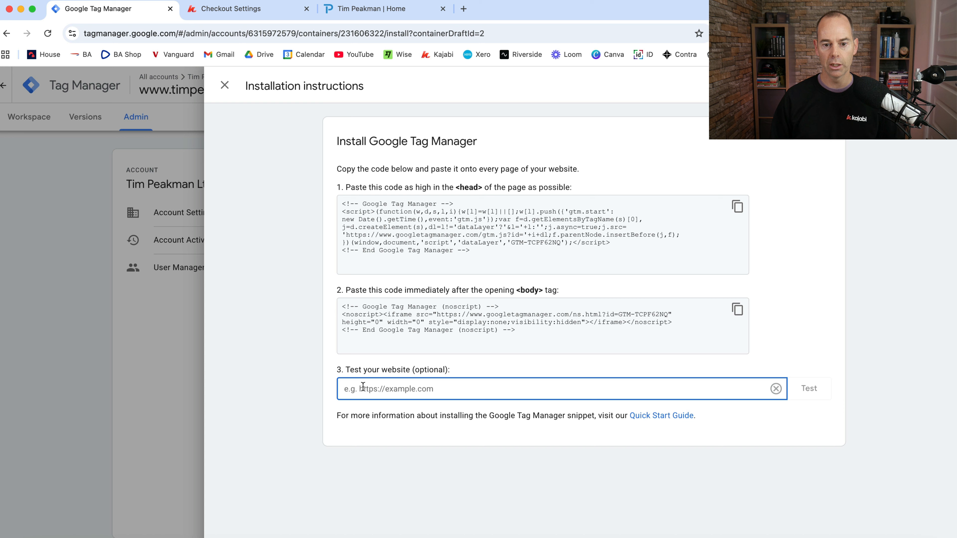
key("super+v")
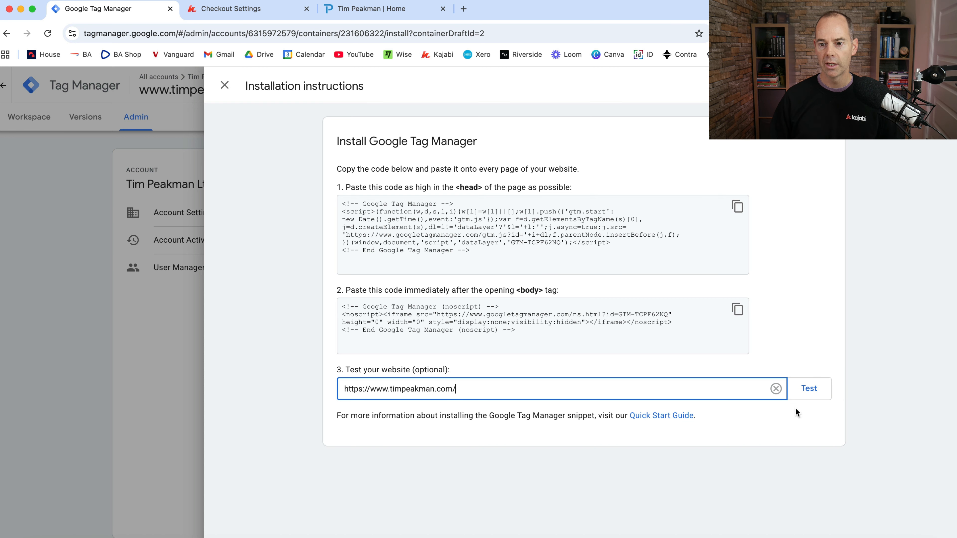
left_click(809, 389)
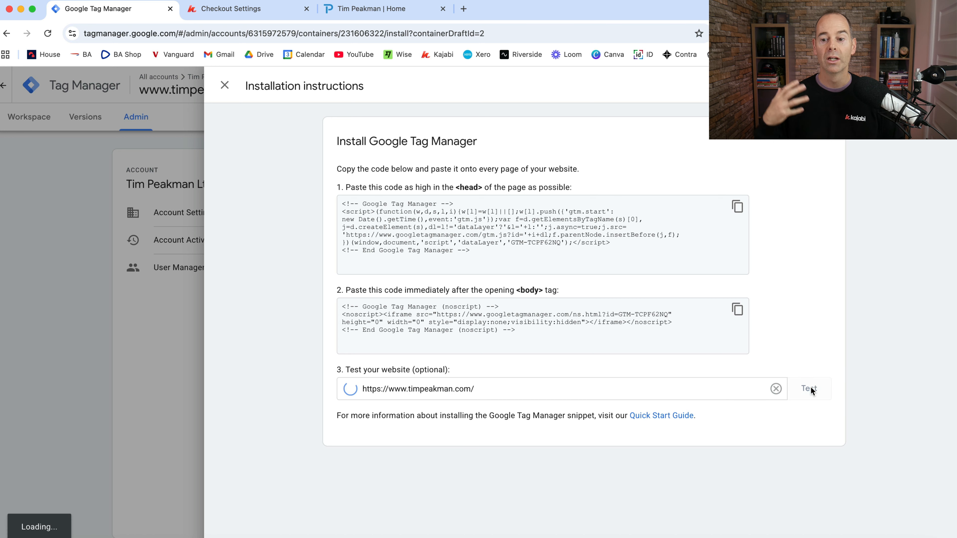